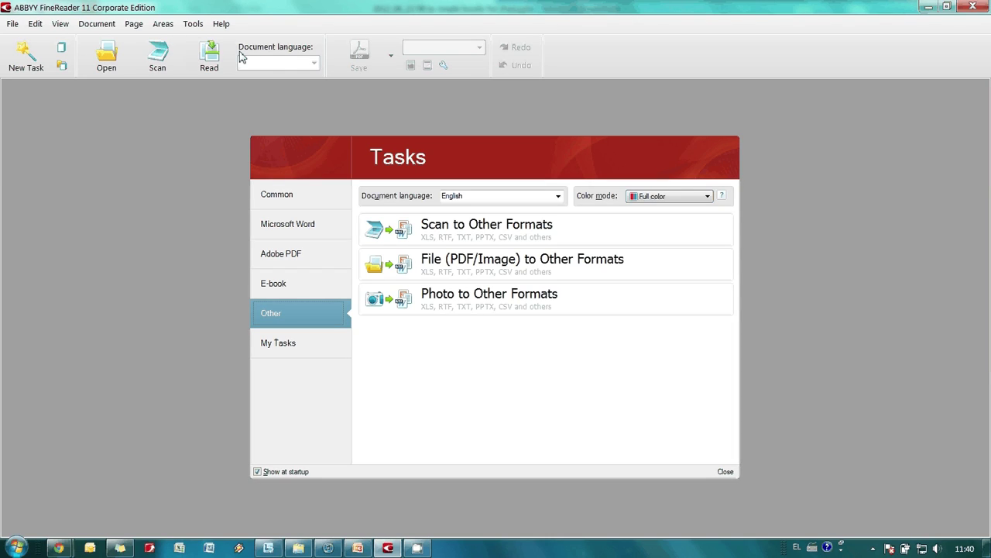
# Start a new scan with the scanning mode set to Color
pyautogui.click(163, 49)
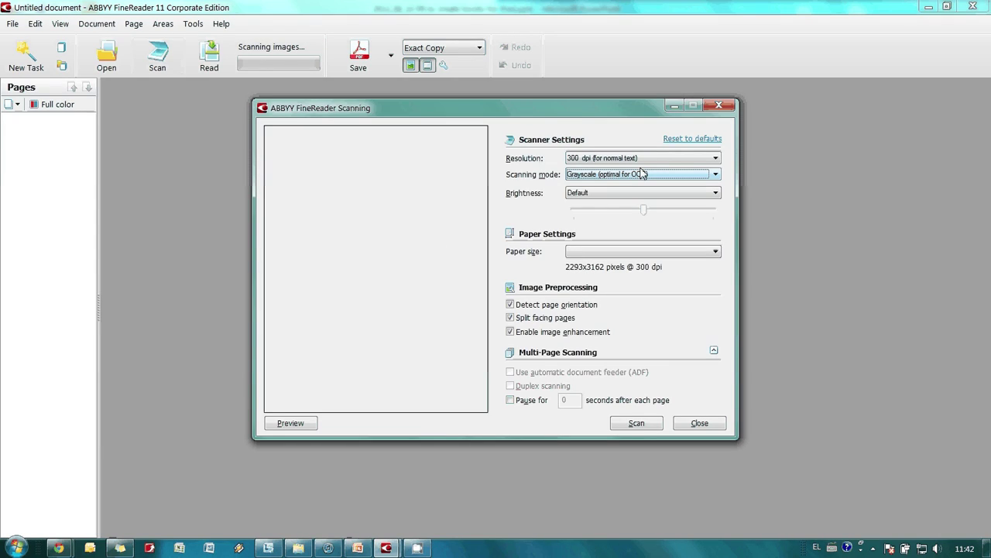
pyautogui.click(640, 175)
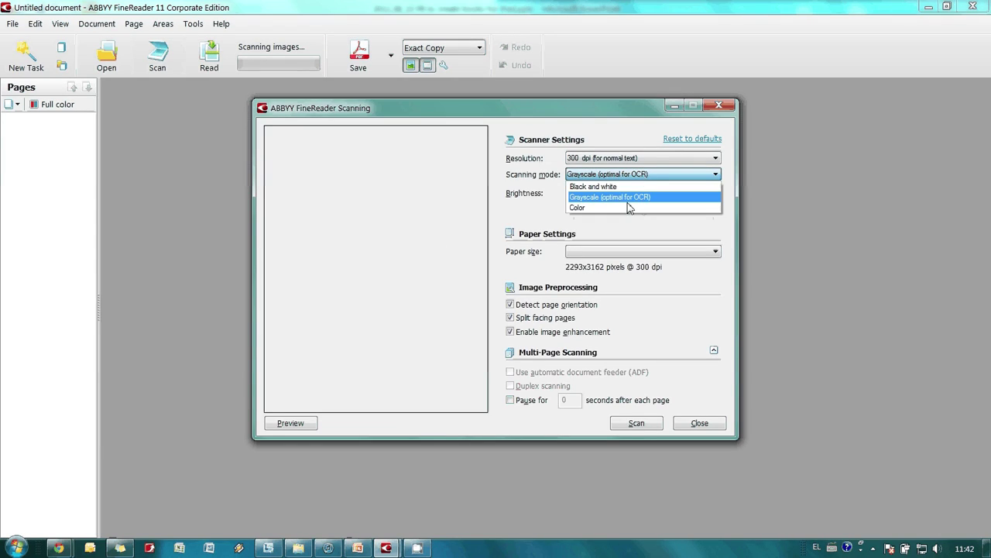
pyautogui.click(628, 208)
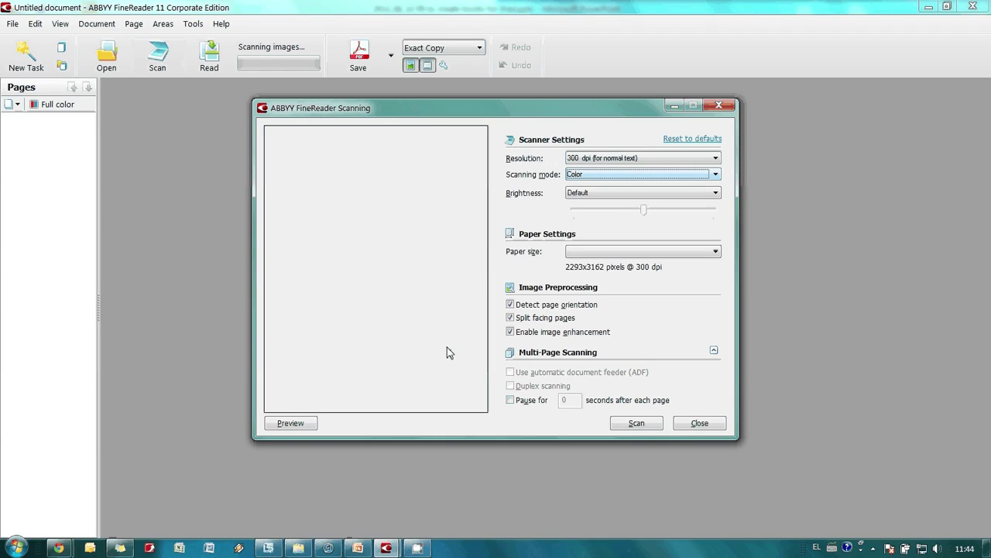
# Preview the page and fit the scan frame to cover the whole page
pyautogui.click(292, 423)
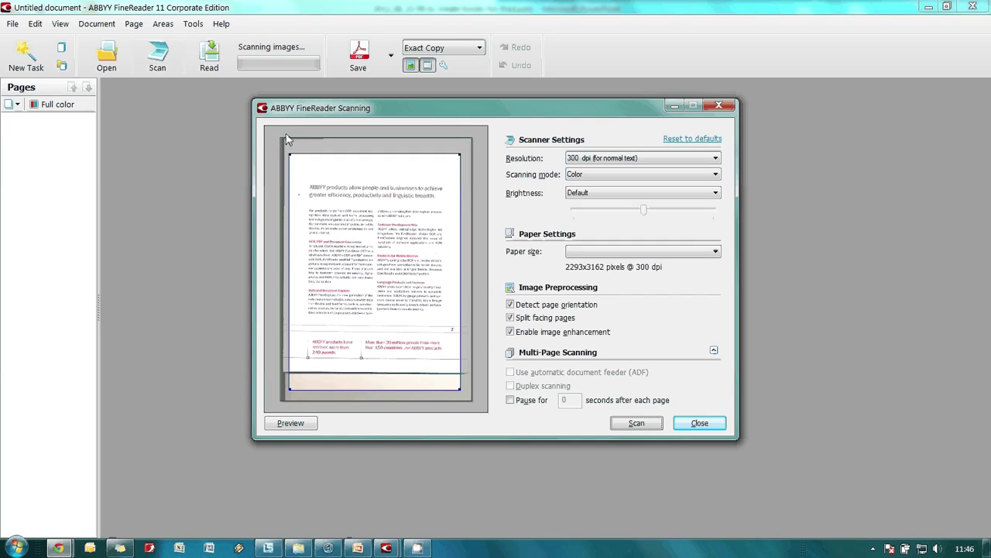
pyautogui.moveTo(290, 153); pyautogui.dragTo(281, 139)
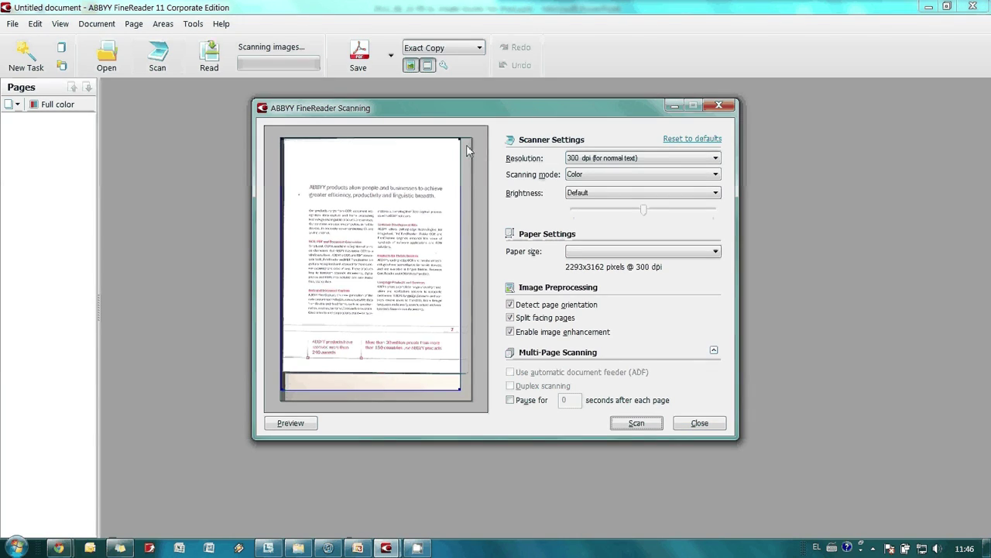
pyautogui.moveTo(460, 153); pyautogui.dragTo(486, 128)
pyautogui.moveTo(380, 391); pyautogui.dragTo(381, 368)
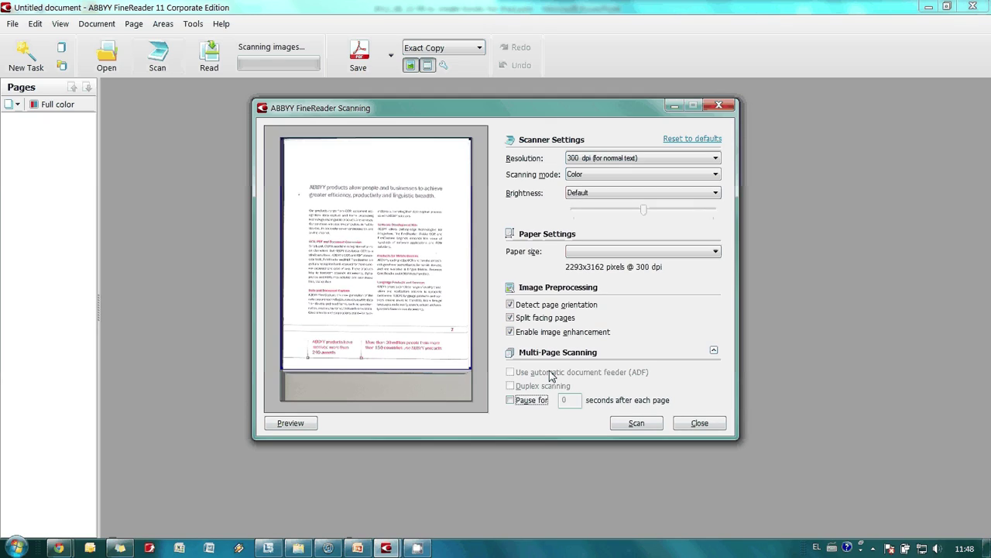
# Pause 5 seconds between pages when scanning several
pyautogui.click(512, 402)
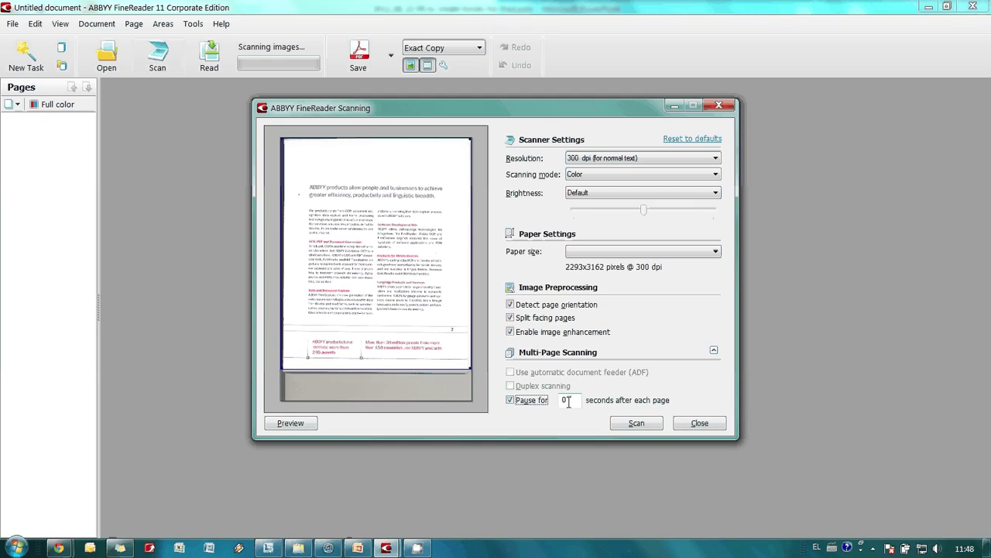
pyautogui.press('Tab')
pyautogui.write('5')
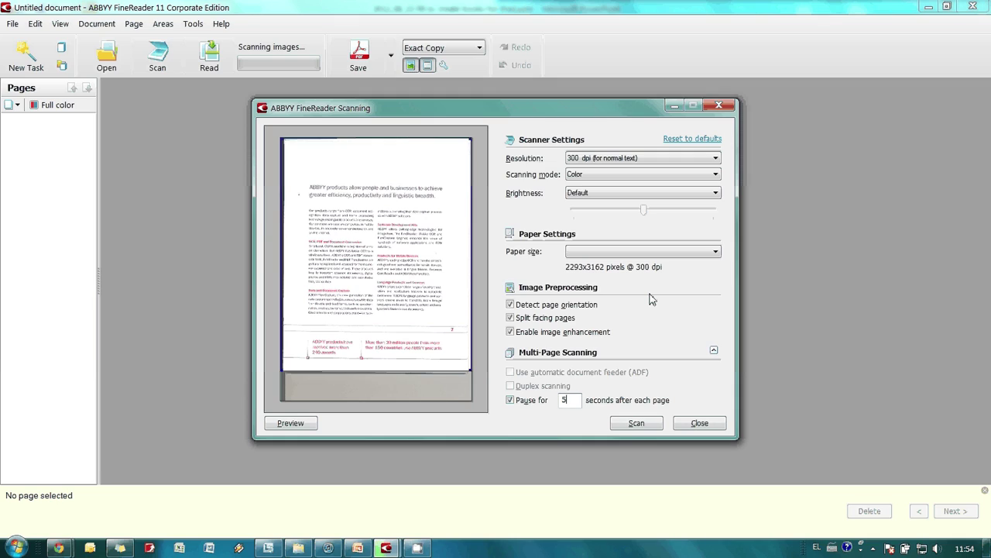
# Scan the article's pages in colour into a new FineReader document
pyautogui.click(635, 426)
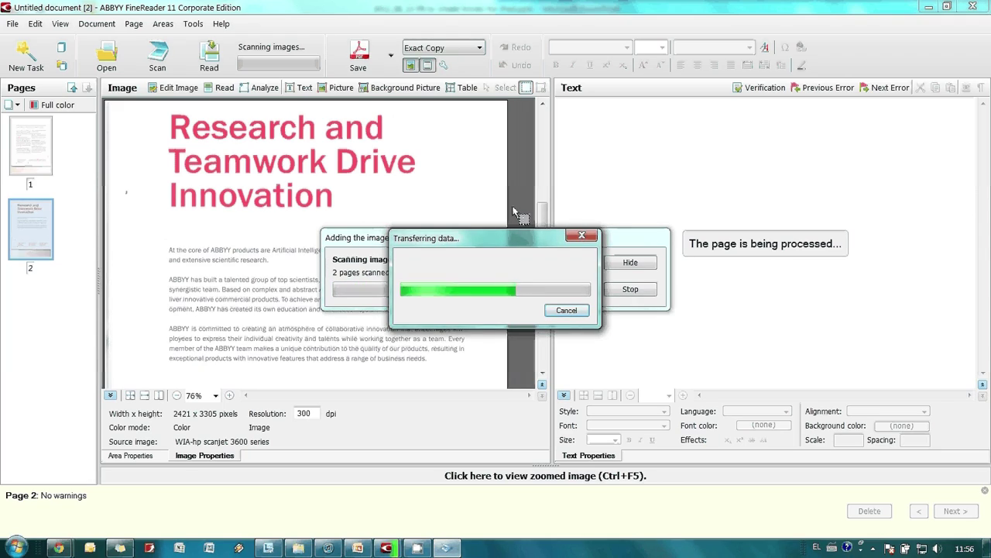
# Stop scanning after page 3 and recognize all pages with English as the document language
pyautogui.click(640, 290)
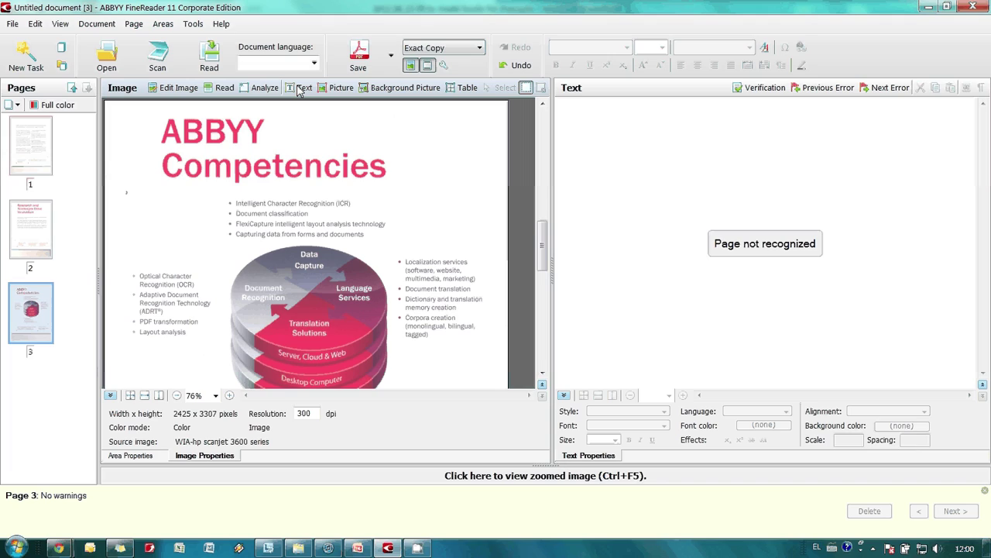
pyautogui.click(314, 64)
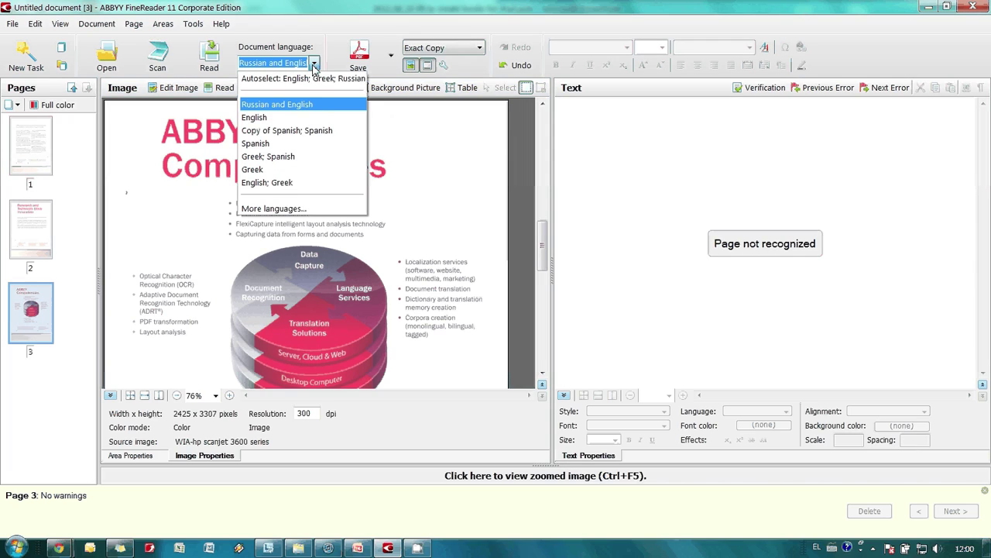
pyautogui.click(282, 117)
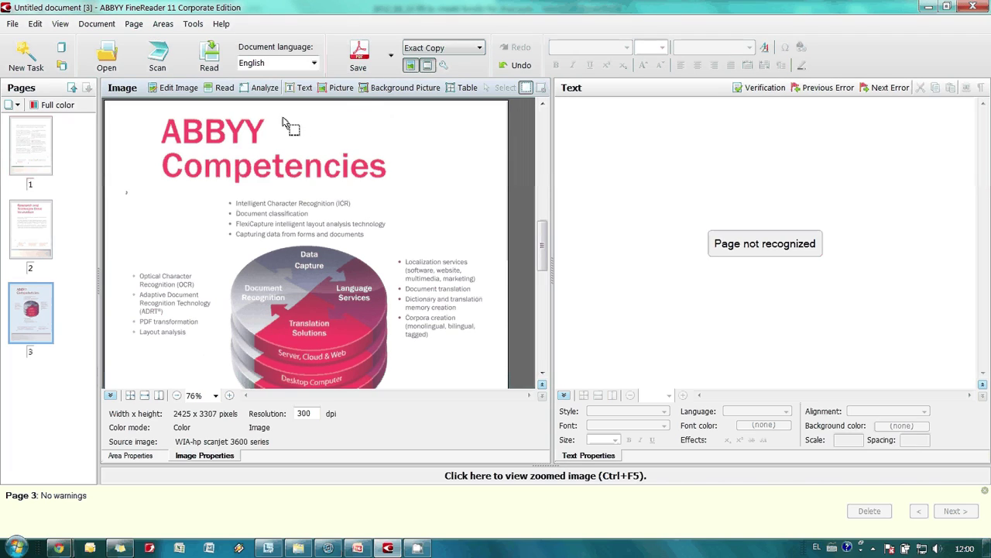
pyautogui.click(211, 59)
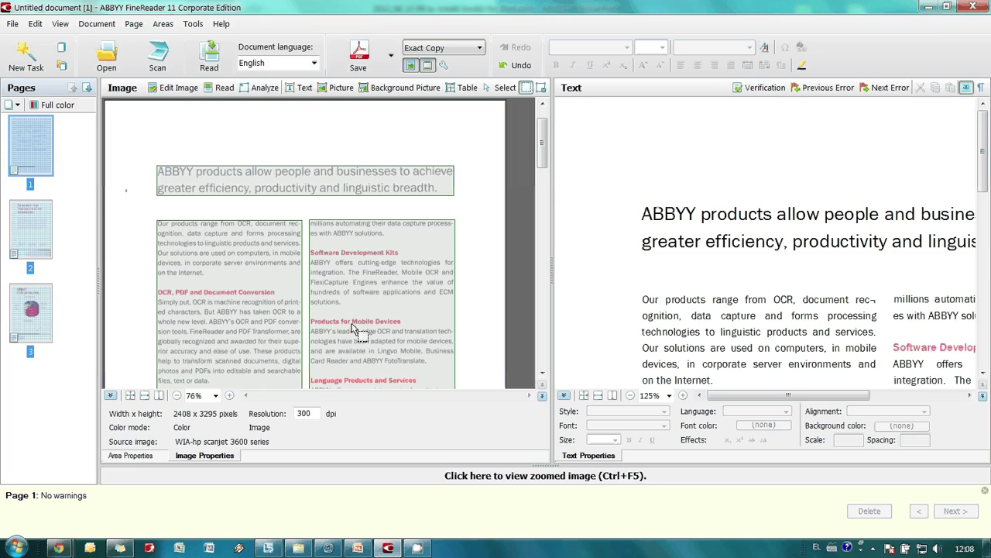
# Start verification and split the run-together words into 'tax forms' and 'tests and'
pyautogui.click(770, 96)
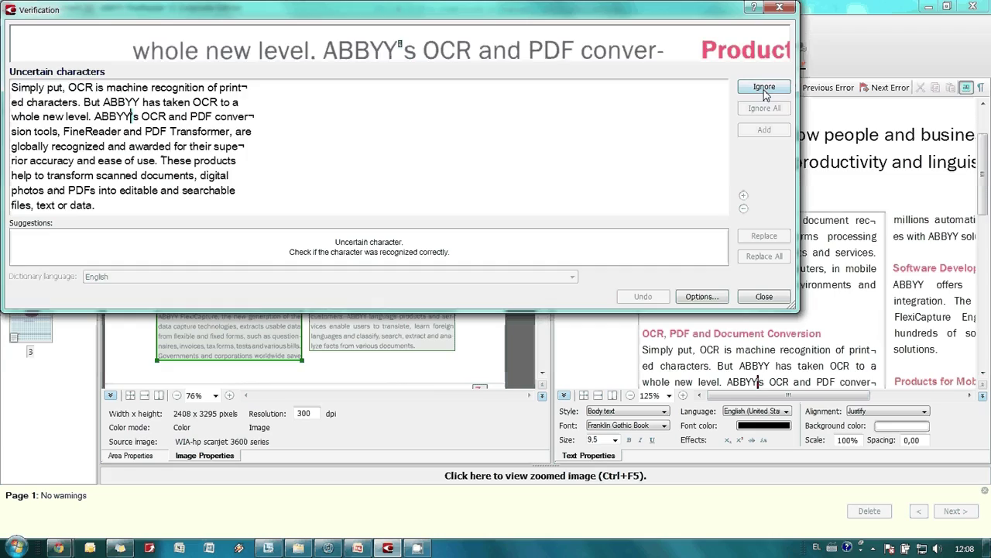
pyautogui.click(763, 87)
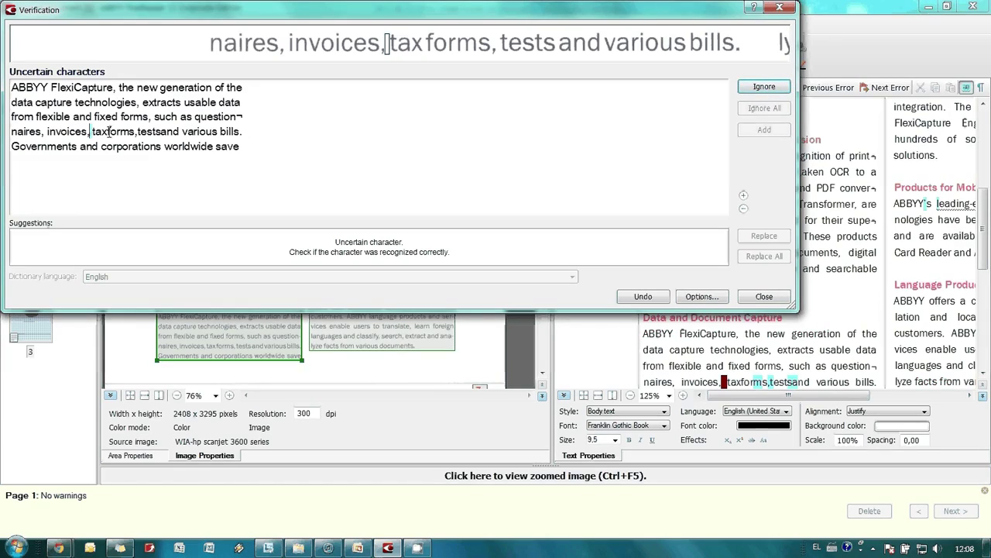
pyautogui.click(108, 132)
pyautogui.click(137, 132)
pyautogui.click(764, 87)
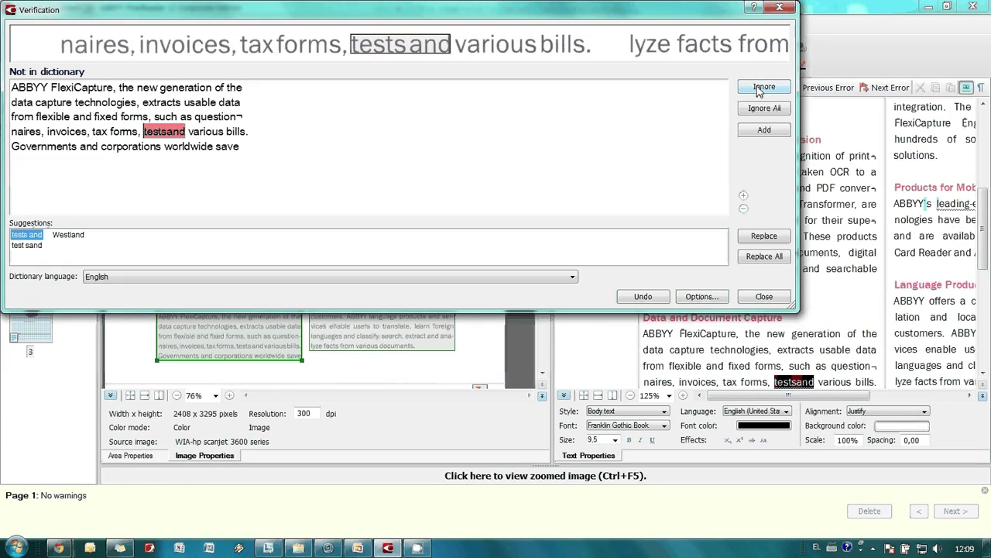
pyautogui.click(165, 131)
pyautogui.click(763, 87)
# Skip the correctly spelled flagged words such as ECM
pyautogui.click(764, 87)
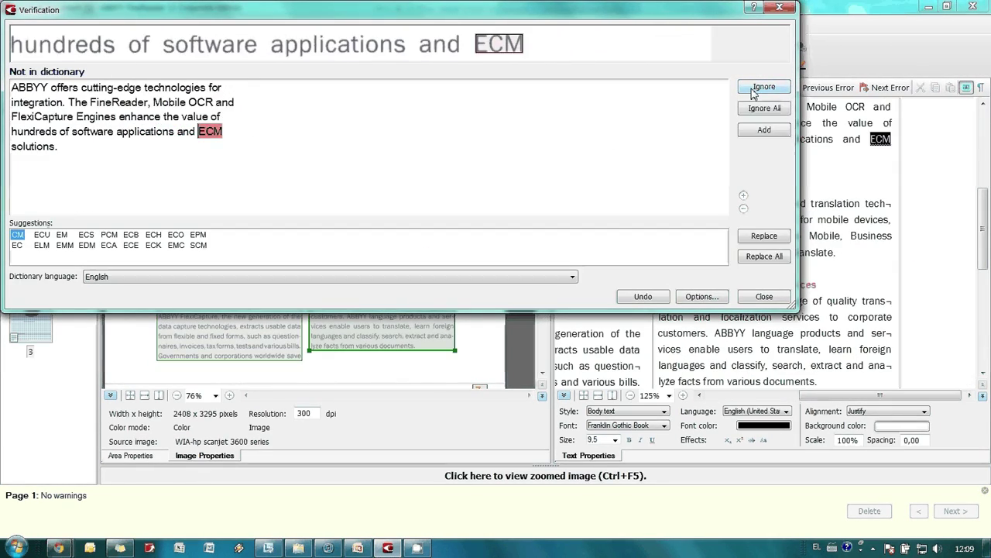
pyautogui.click(755, 90)
pyautogui.click(755, 90)
pyautogui.click(755, 90)
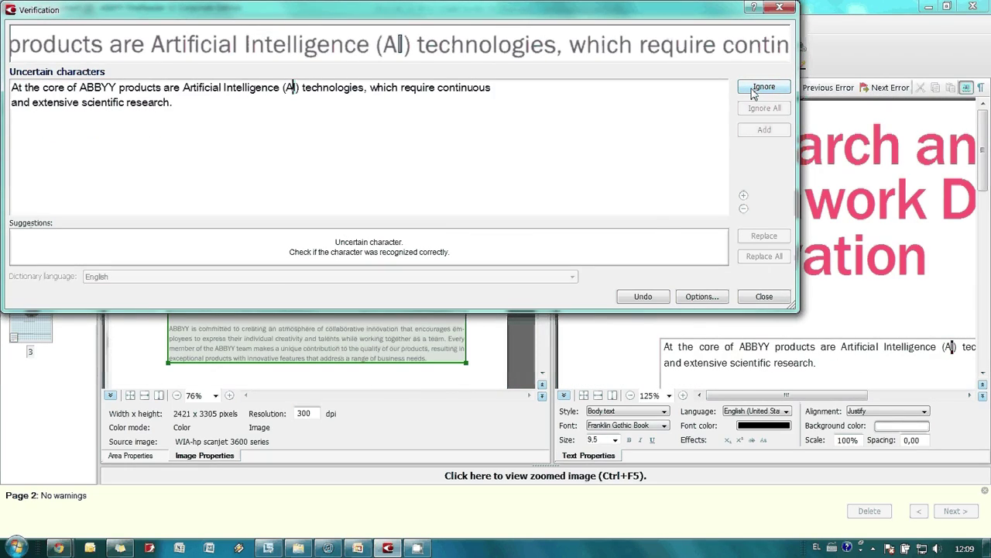
pyautogui.click(755, 90)
pyautogui.click(755, 90)
pyautogui.click(756, 90)
pyautogui.click(755, 90)
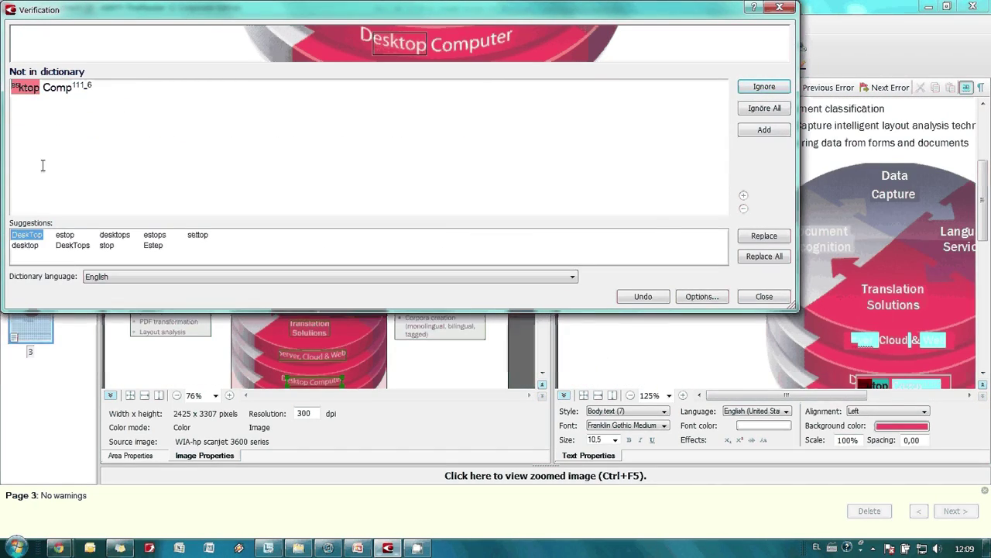
# Retype the garbled diagram labels as 'Desktop Computer' and 'Mobile and Embedded OS'
pyautogui.moveTo(93, 87); pyautogui.dragTo(4, 88)
pyautogui.write('Desktop Co')
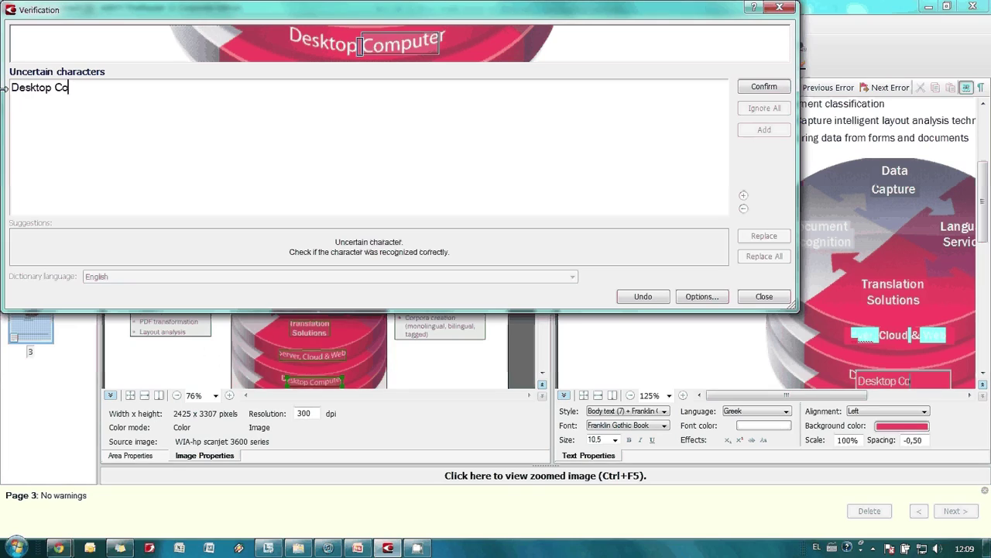
pyautogui.write('mputer')
pyautogui.press('Return')
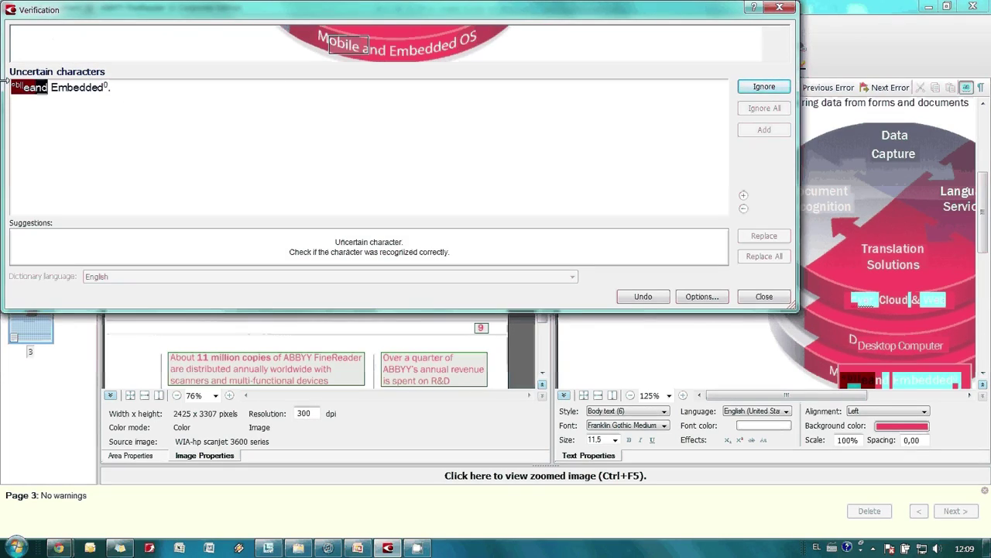
pyautogui.write('Mobile and')
pyautogui.click(158, 88)
pyautogui.press('BackSpace')
pyautogui.press('BackSpace')
pyautogui.write('OS')
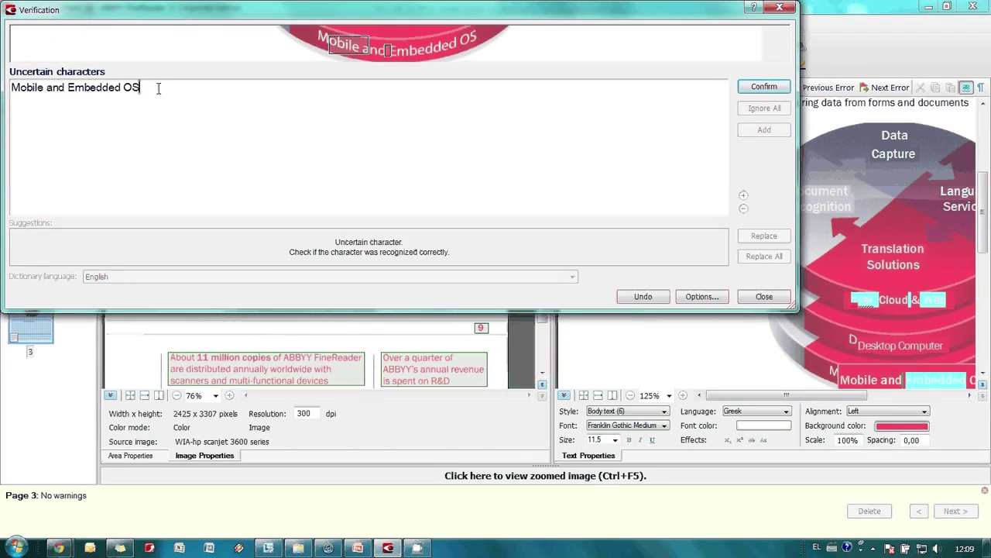
pyautogui.press('Return')
pyautogui.press('Return')
pyautogui.press('Return')
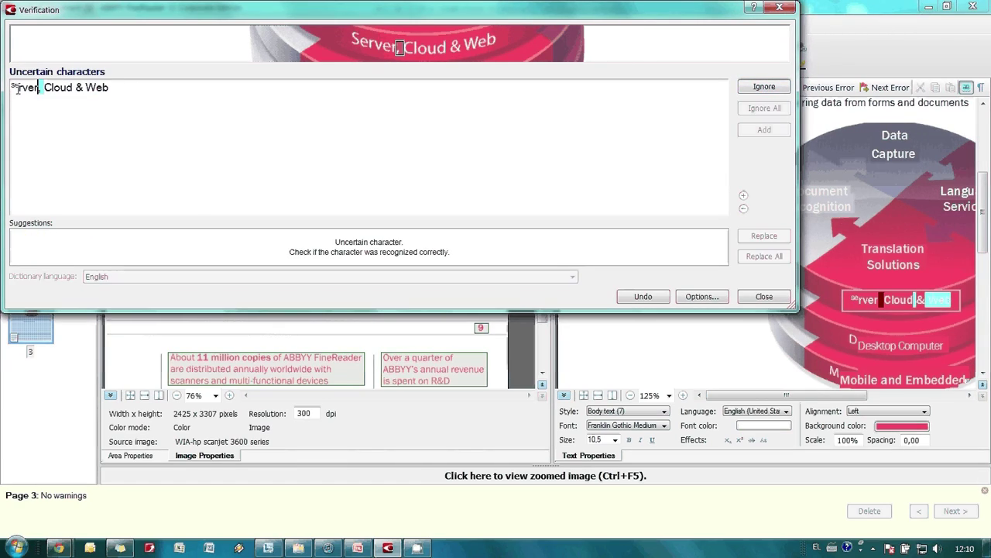
# Correct 'Server, Cloud & Web' and finish the spell check
pyautogui.doubleClick(17, 88)
pyautogui.write('Server')
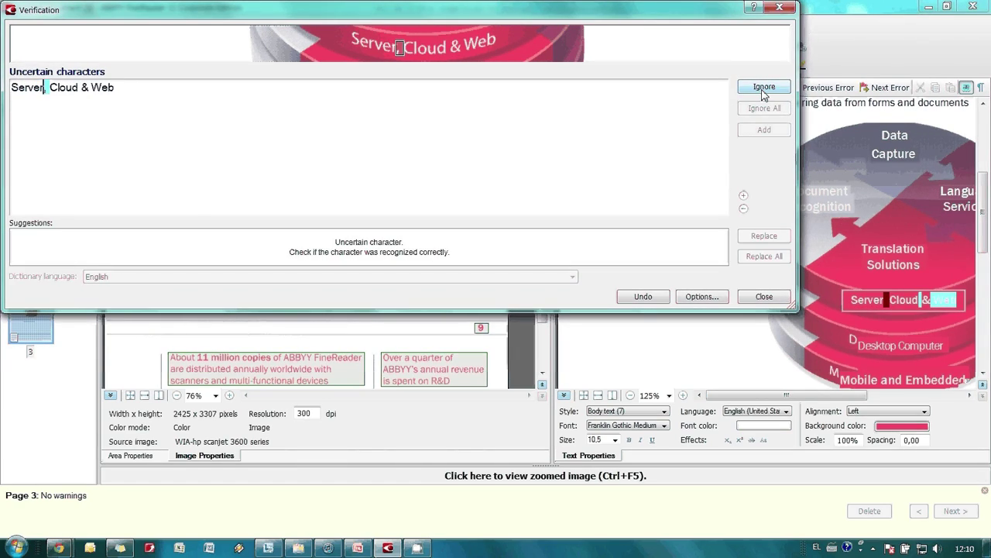
pyautogui.click(764, 88)
pyautogui.click(763, 87)
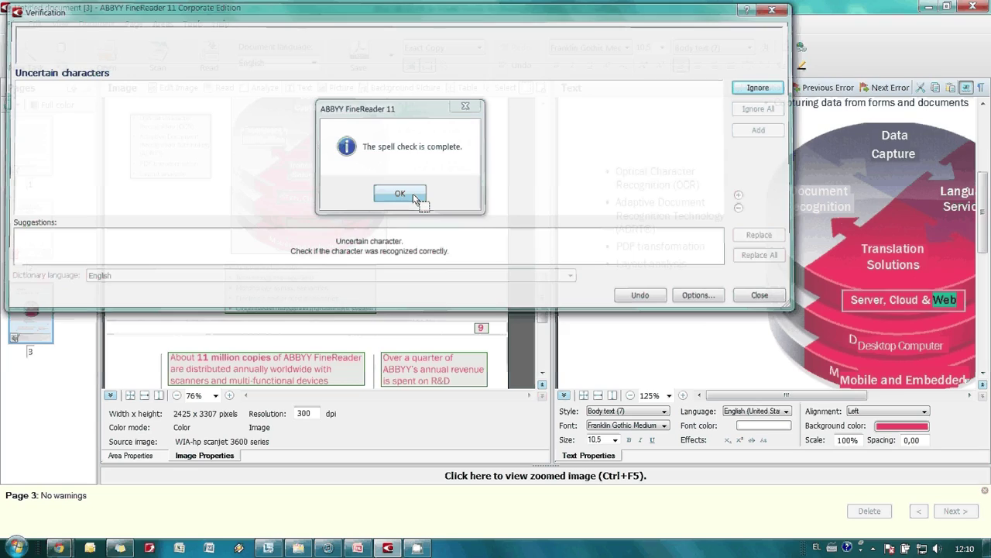
pyautogui.click(400, 194)
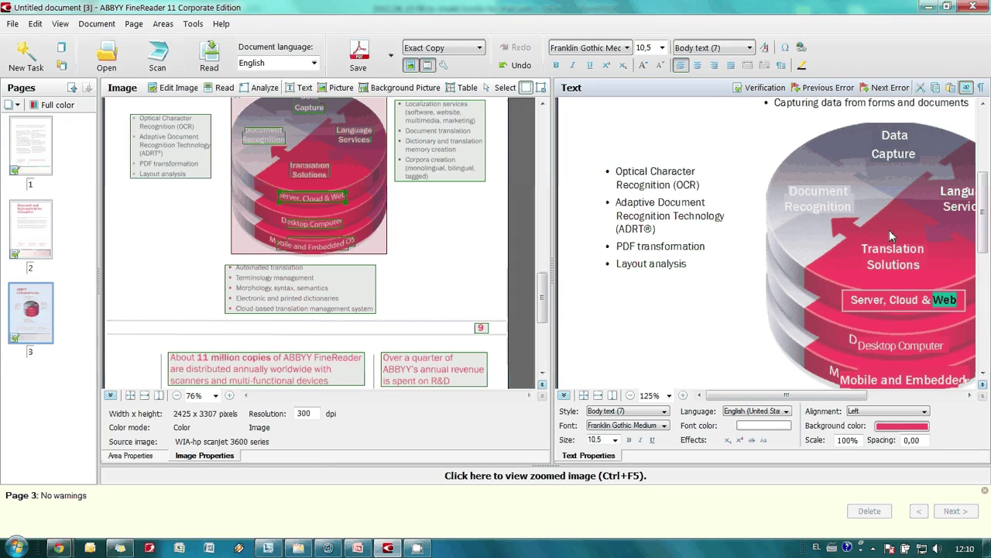
# Delete and retype 'ogy' at the end of Terminology in page 3's Automated translation list
pyautogui.moveTo(984, 193); pyautogui.dragTo(984, 241)
pyautogui.click(826, 211)
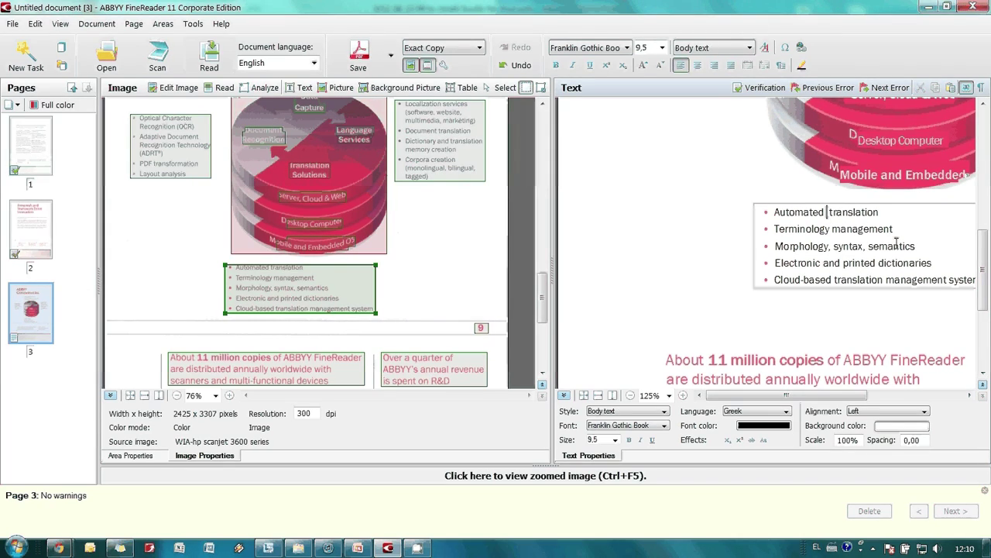
pyautogui.press('Down')
pyautogui.press('Right')
pyautogui.press('Right')
pyautogui.press('Right')
pyautogui.press('BackSpace')
pyautogui.press('BackSpace')
pyautogui.press('BackSpace')
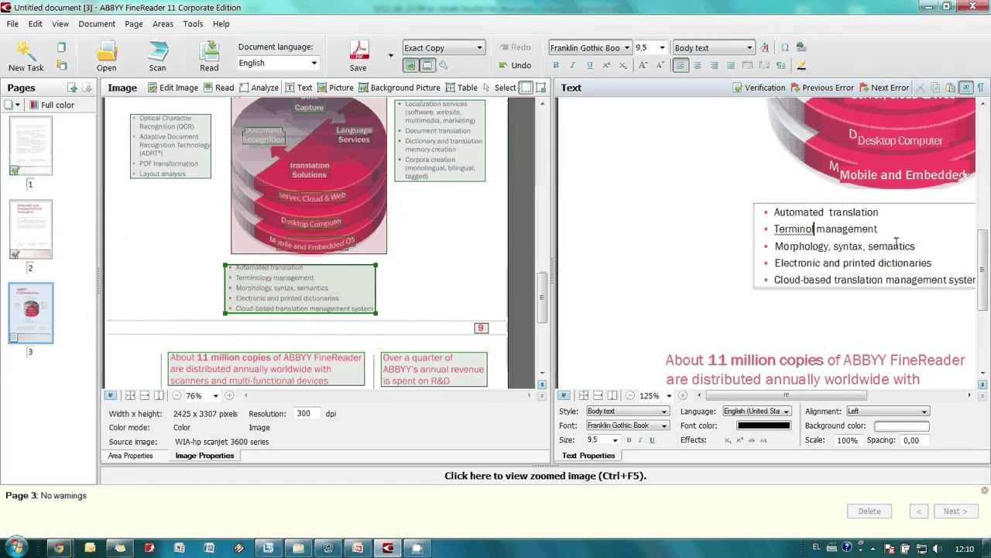
pyautogui.write('ogy')
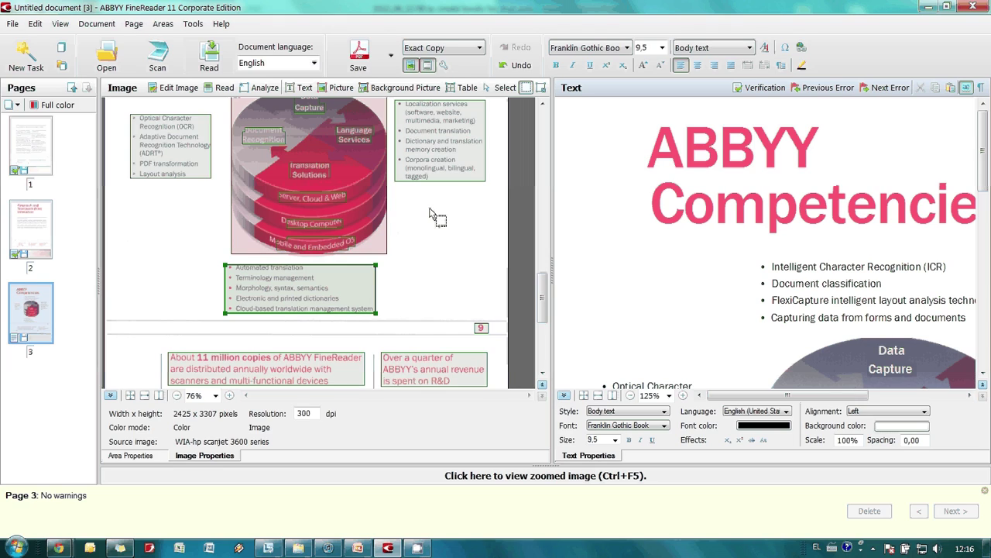
# Save the recognized document as a PDF named article
pyautogui.click(391, 59)
pyautogui.write('a')
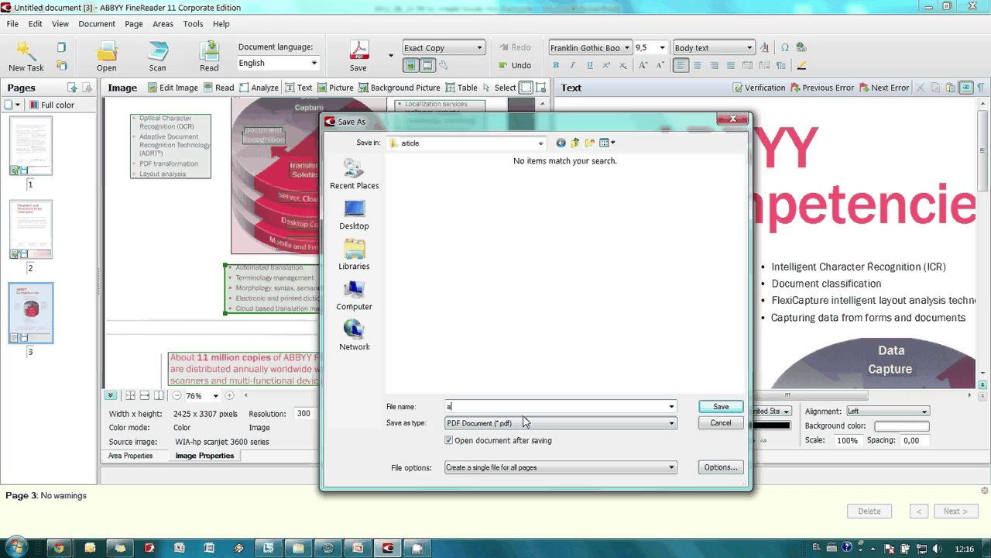
pyautogui.write('rticle')
pyautogui.click(722, 408)
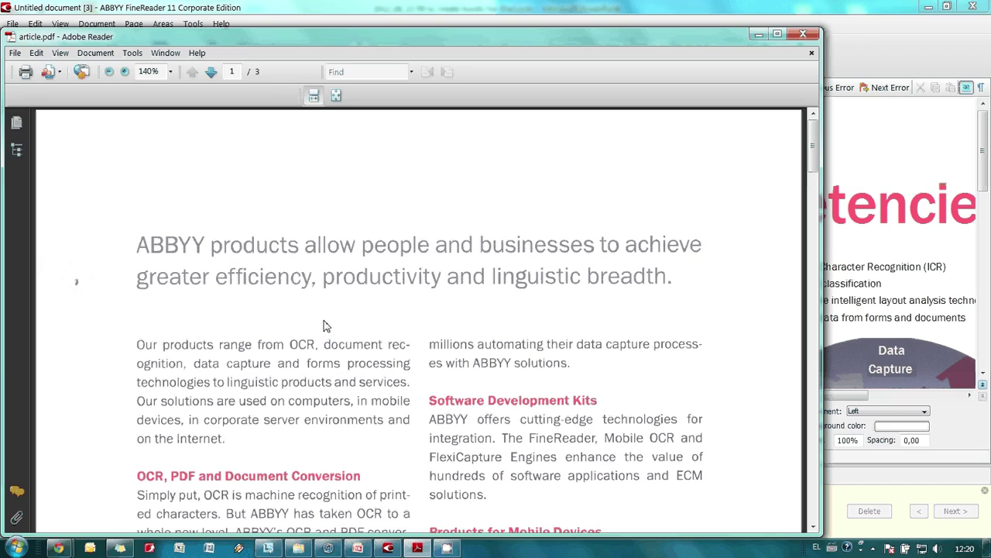
# Find Morphology on page 3, copy its five-item bullet list, and launch Notepad
pyautogui.click(359, 69)
pyautogui.write('Morphology')
pyautogui.press('Return')
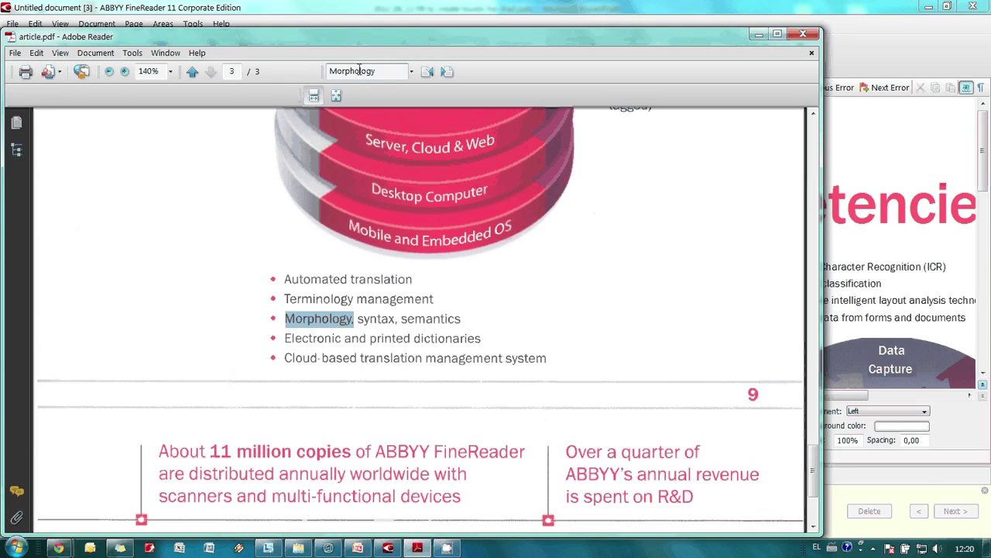
pyautogui.moveTo(550, 358); pyautogui.dragTo(281, 278)
pyautogui.rightClick(301, 278)
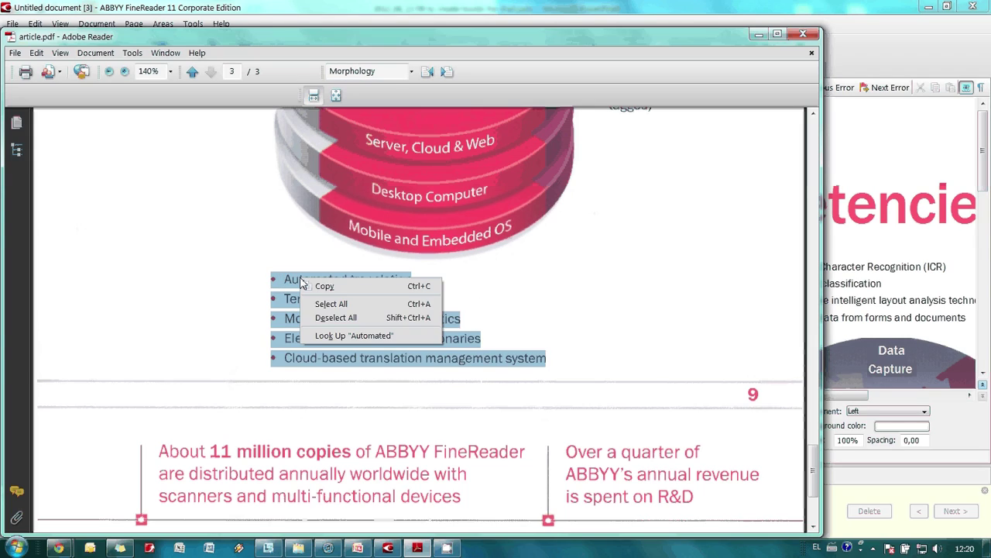
pyautogui.click(333, 286)
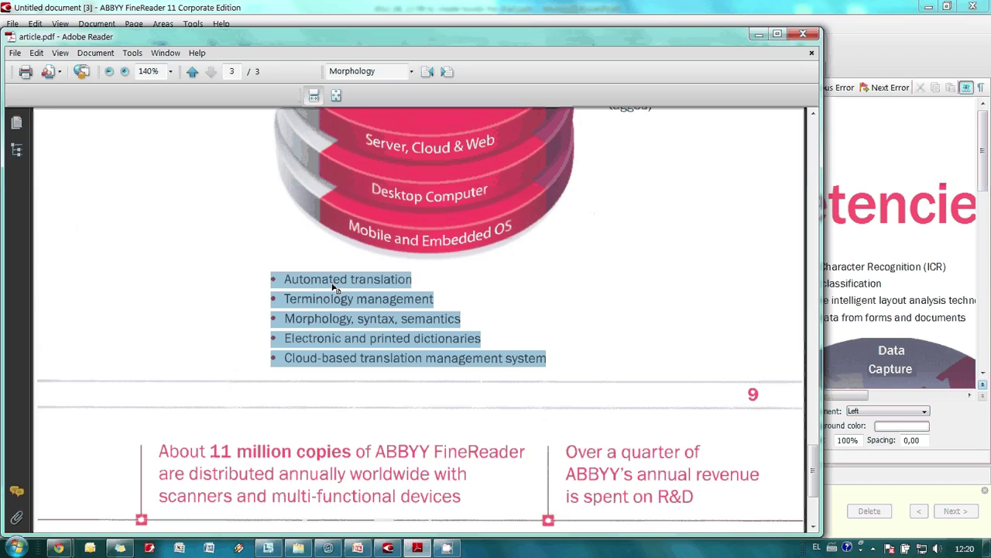
pyautogui.press('super+r')
pyautogui.press('Return')
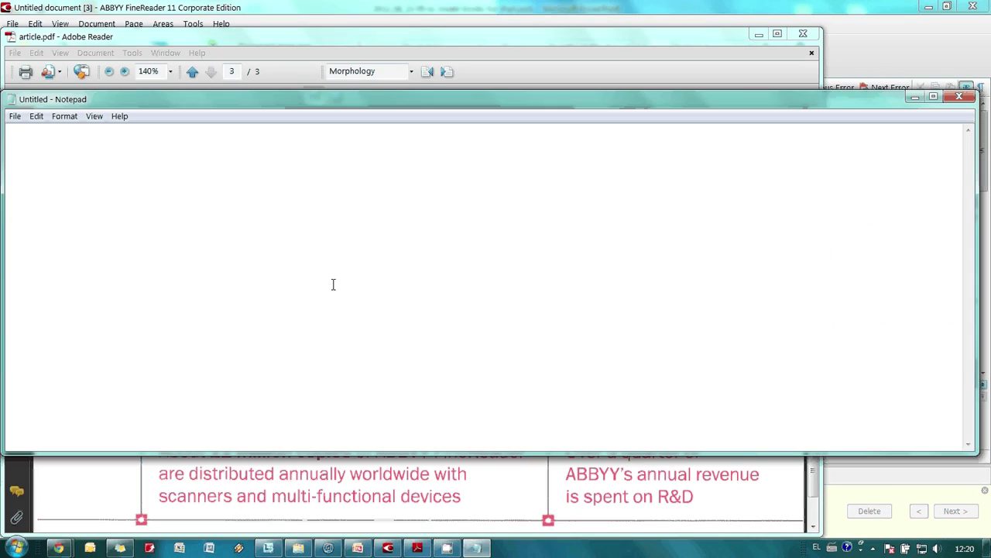
# Paste the bullet list into Notepad to confirm it is text, then close without saving
pyautogui.rightClick(381, 165)
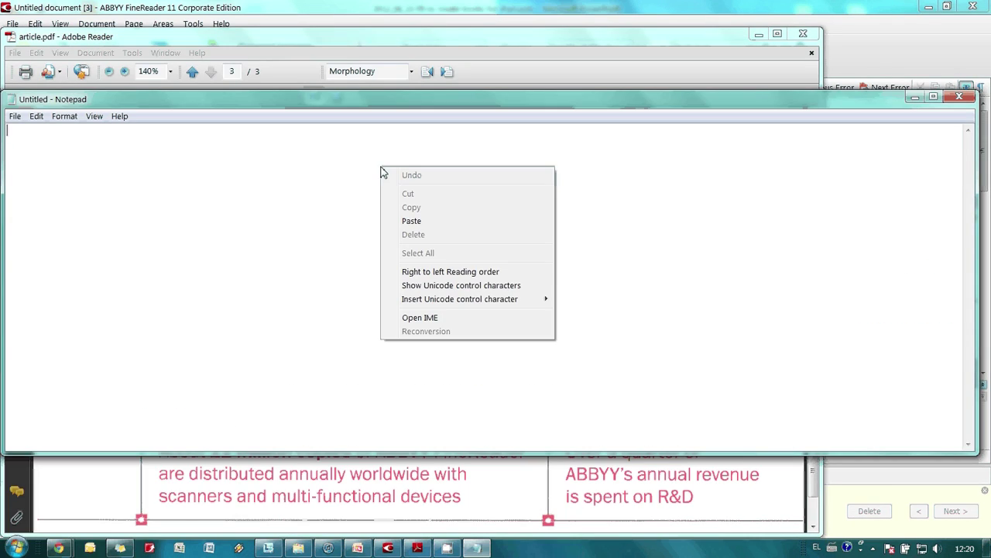
pyautogui.click(413, 222)
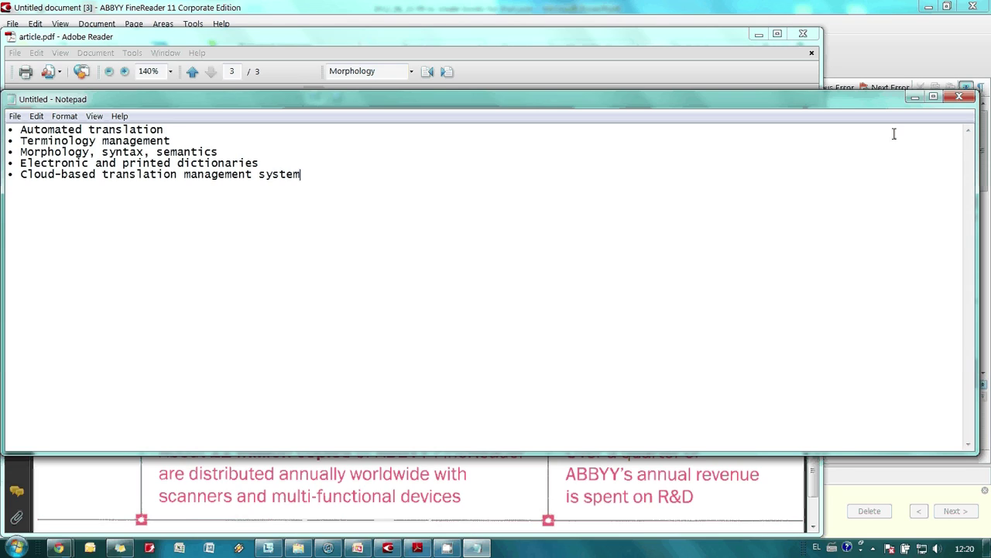
pyautogui.click(959, 96)
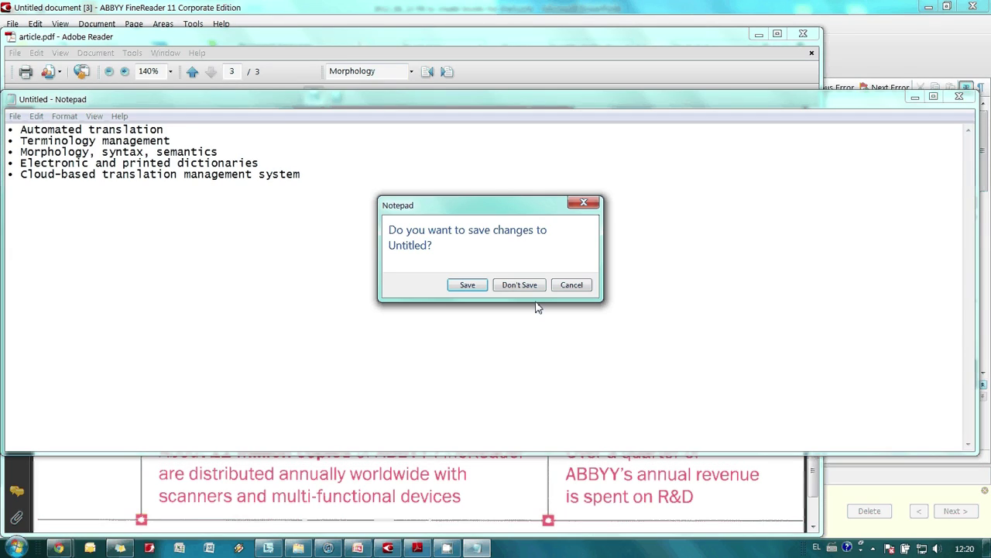
pyautogui.click(520, 284)
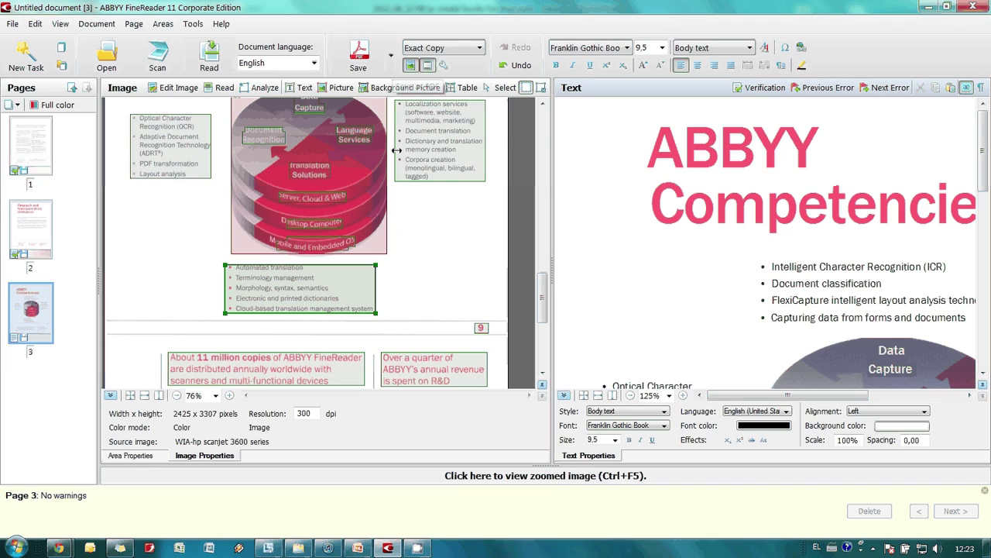
# Save a second PDF, article NT.pdf, using the Text and pictures only save mode
pyautogui.click(391, 55)
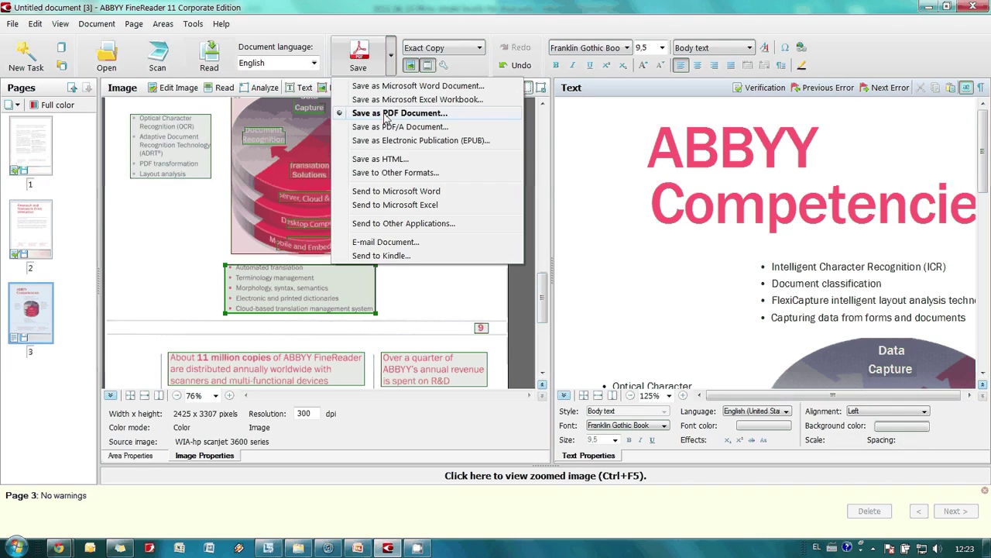
pyautogui.click(386, 114)
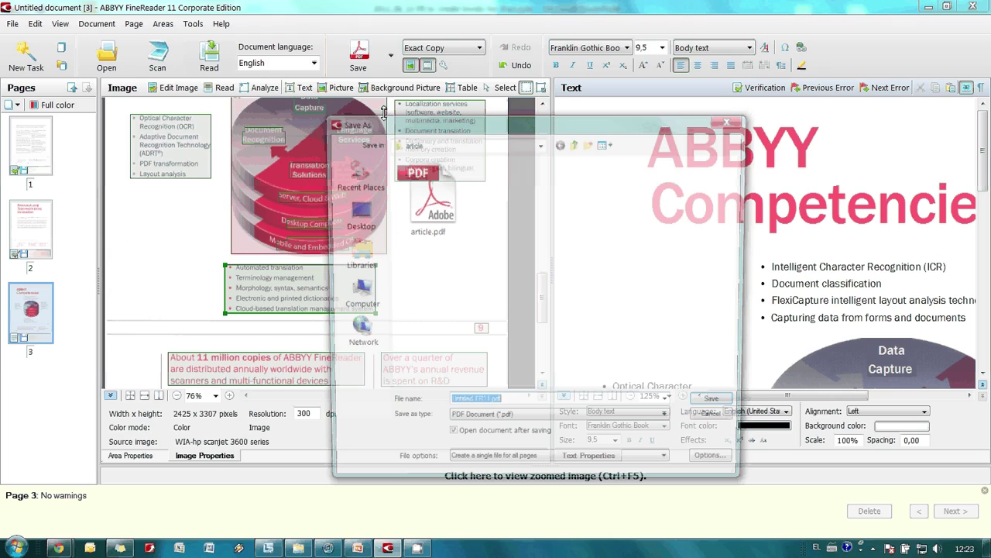
pyautogui.click(721, 468)
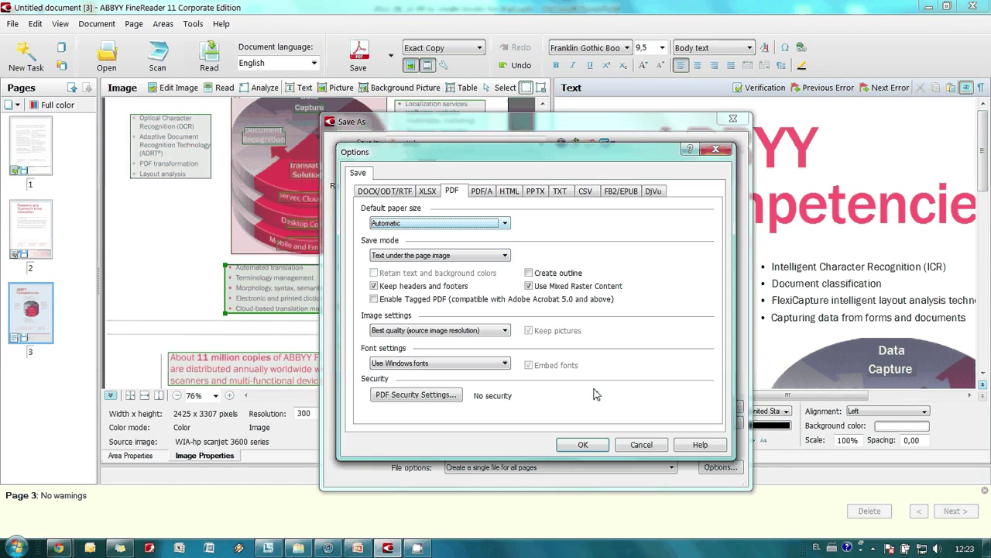
pyautogui.click(471, 255)
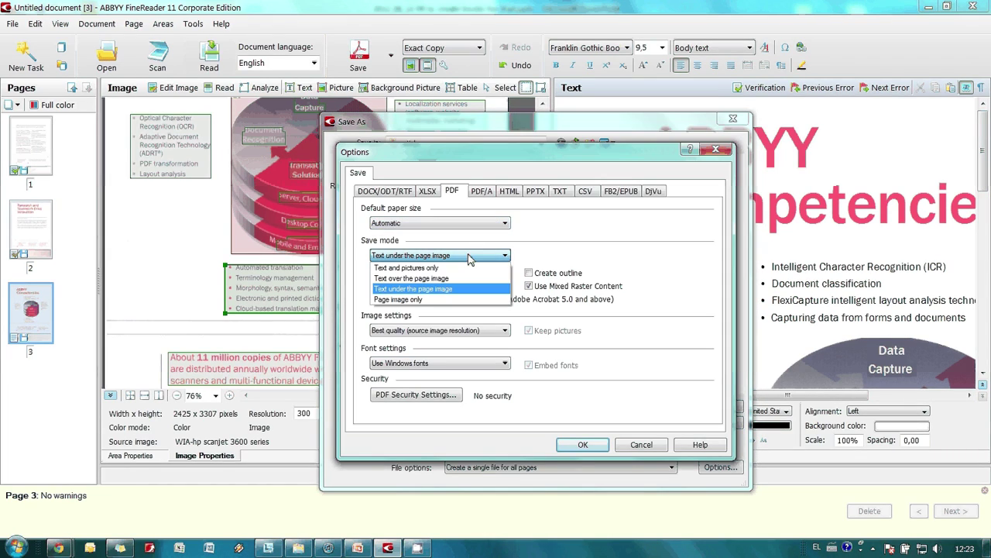
pyautogui.click(437, 268)
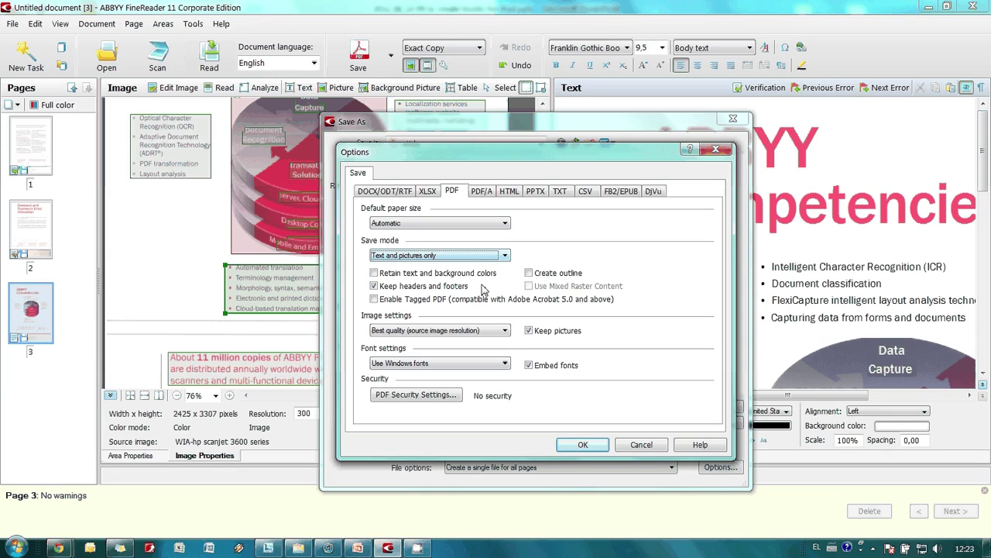
pyautogui.click(582, 444)
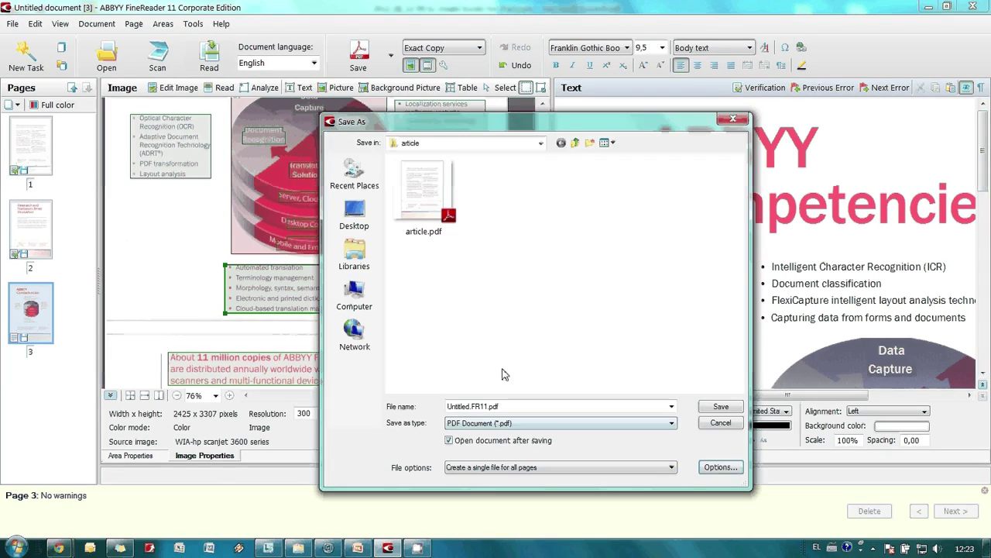
pyautogui.write('2')
pyautogui.click(720, 407)
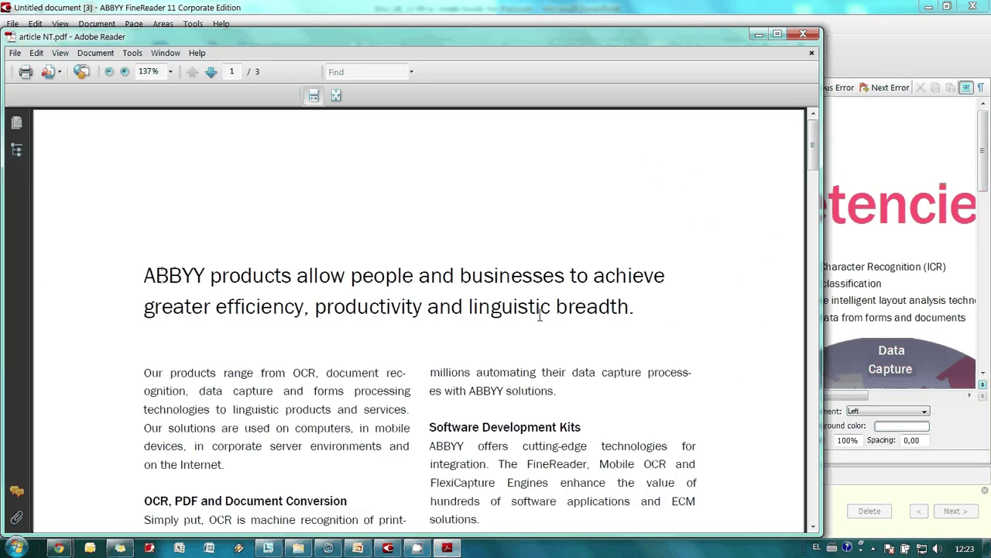
# Scroll through pages 1–3 of article NT.pdf to review them
pyautogui.scroll(-8, 540, 312)
pyautogui.scroll(-20, 540, 322)
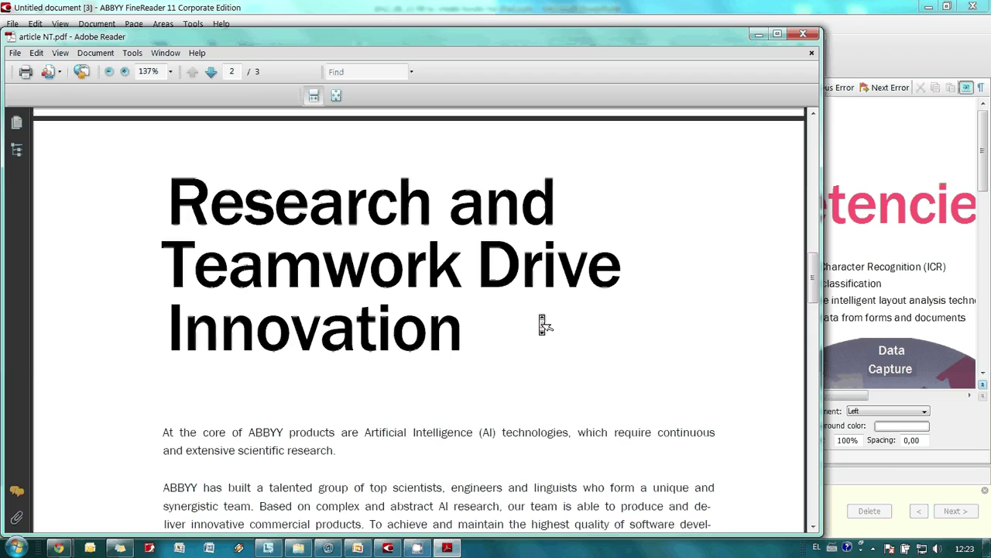
pyautogui.scroll(-15, 542, 321)
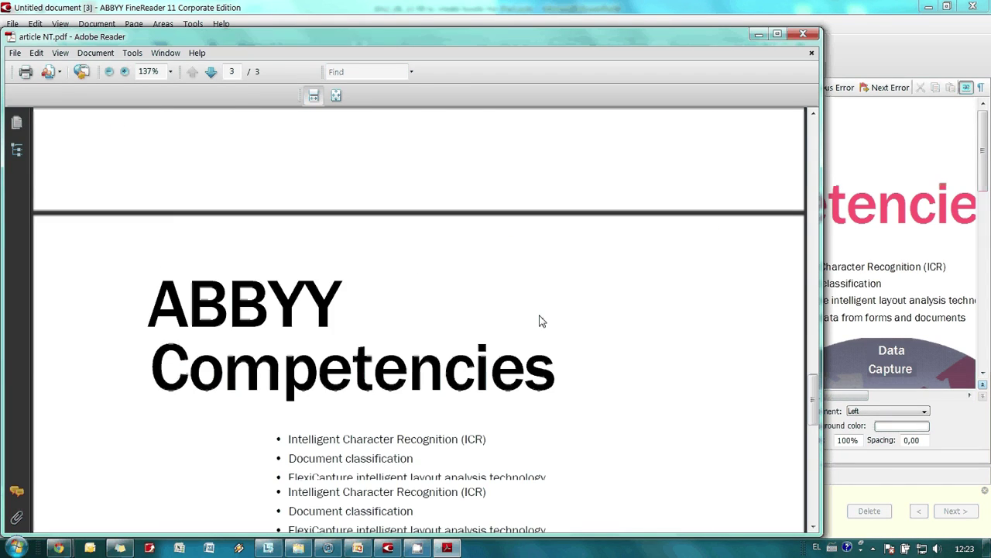
pyautogui.scroll(5, 541, 321)
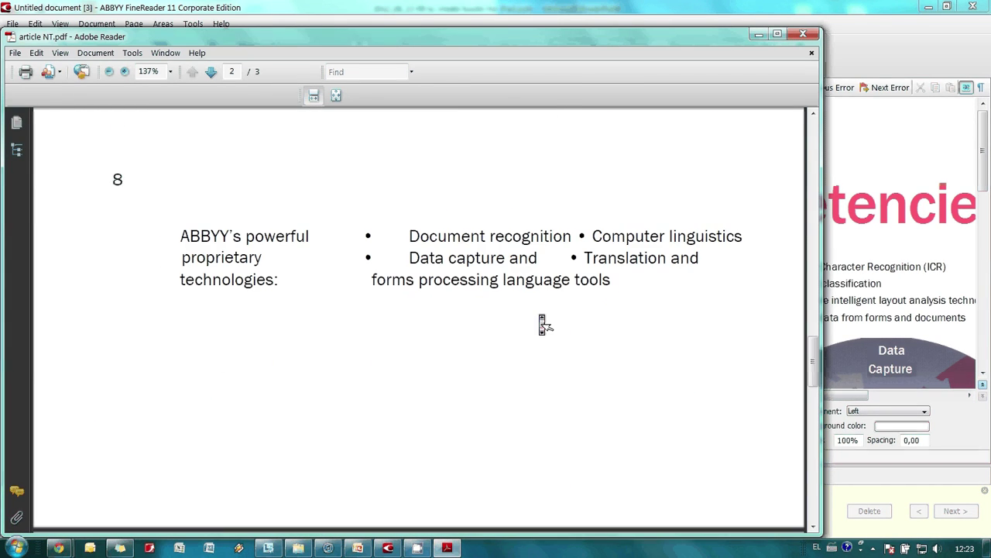
pyautogui.scroll(5, 542, 324)
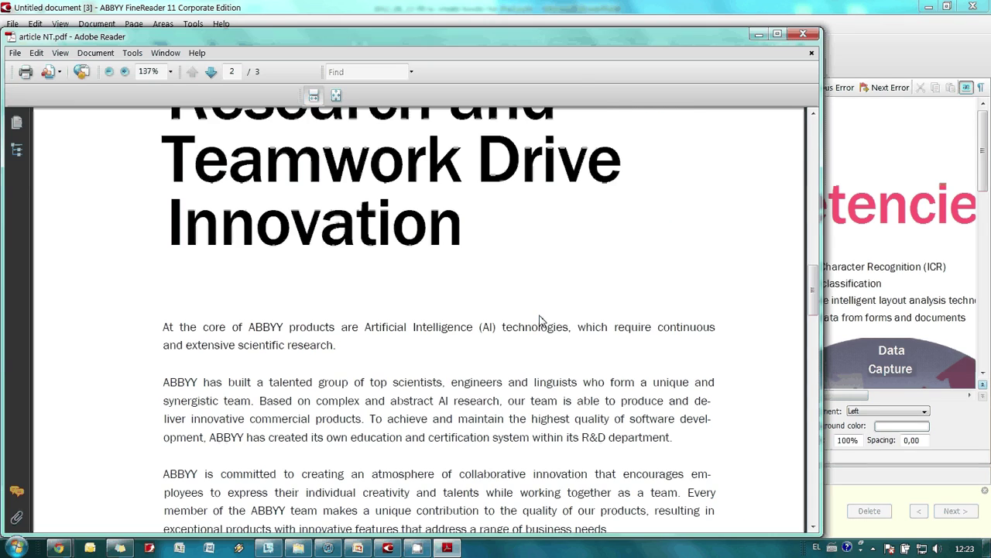
pyautogui.scroll(-10, 541, 321)
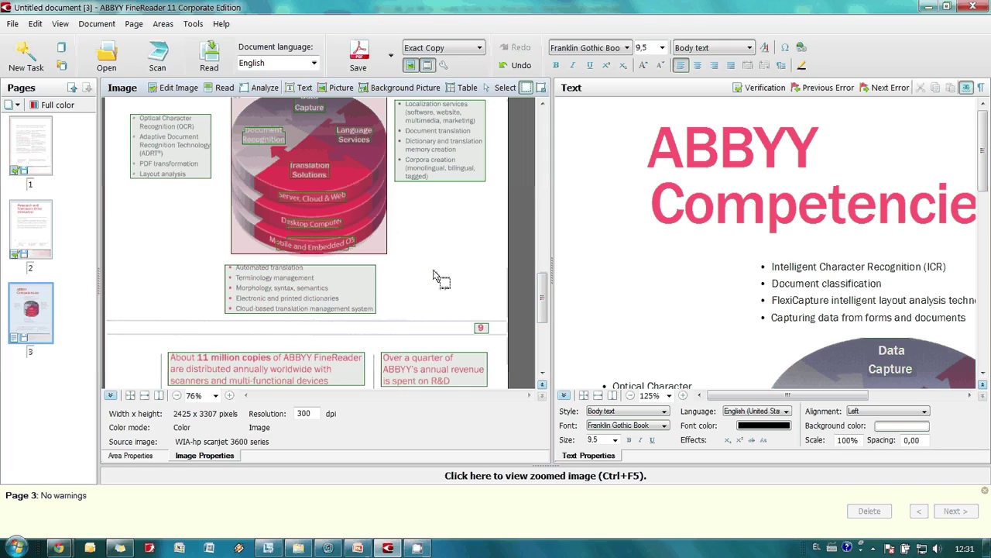
# Add article.pdf and article NT.pdf from the article folder to iTunes Books, then select both new books
pyautogui.click(328, 548)
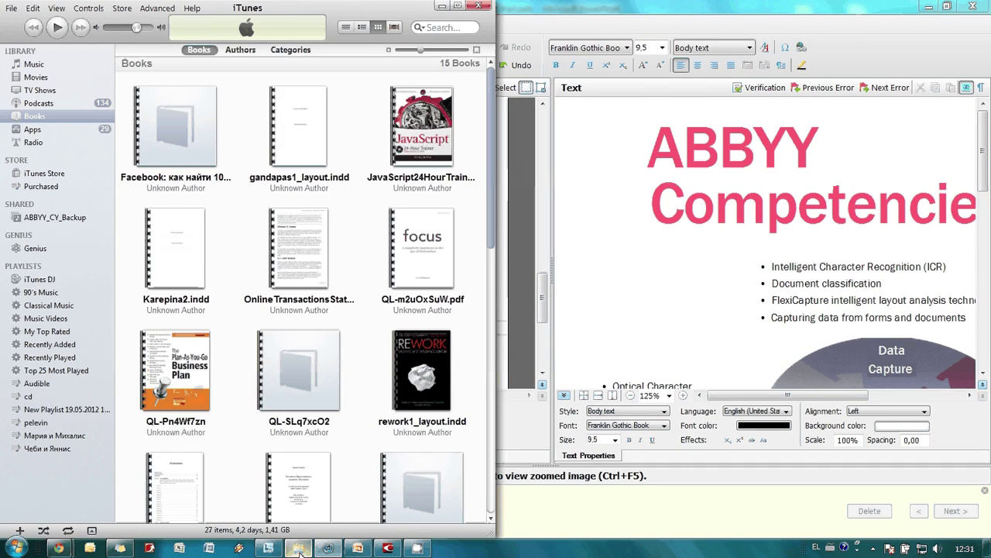
pyautogui.click(299, 548)
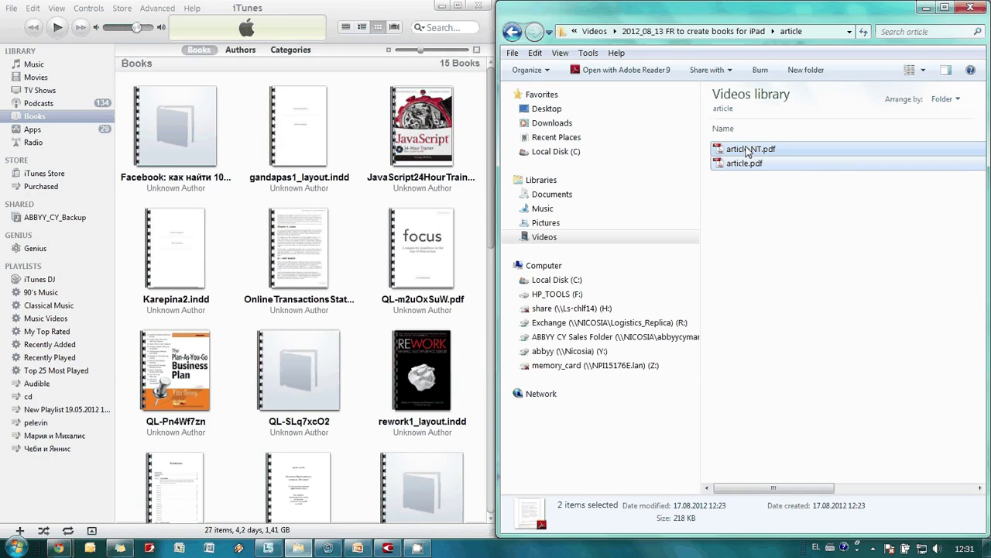
pyautogui.moveTo(748, 151); pyautogui.dragTo(56, 124)
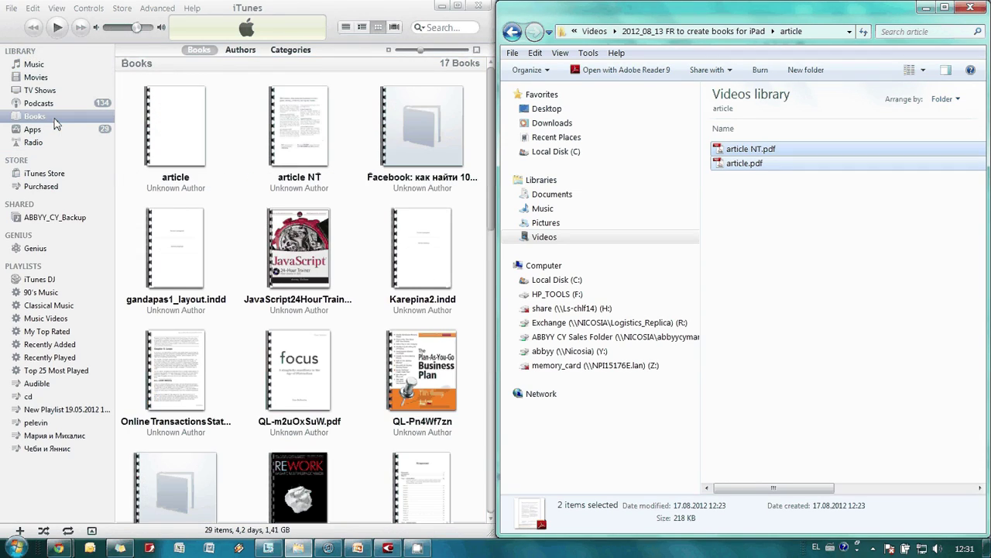
pyautogui.click(199, 141)
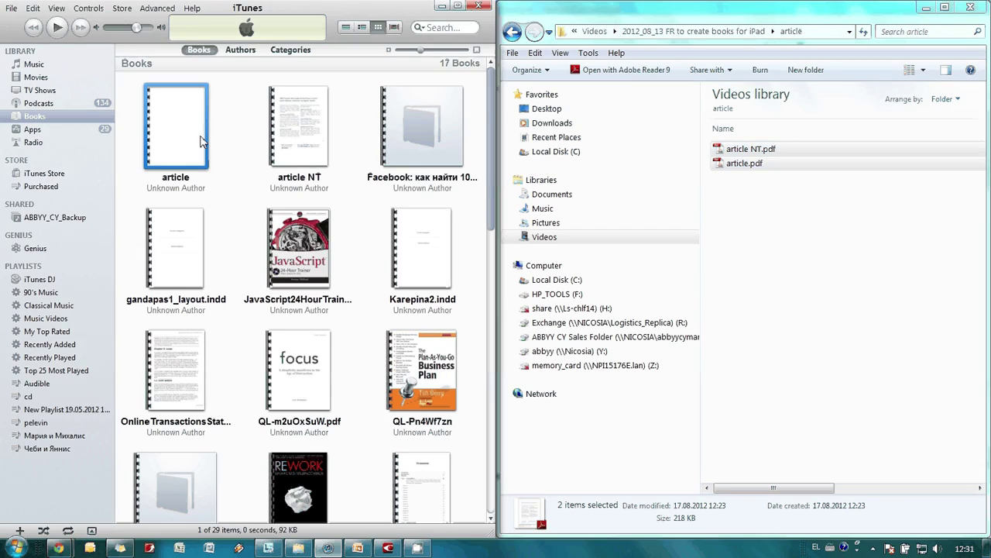
pyautogui.keyDown('ctrl'); pyautogui.click(315, 134); pyautogui.keyUp('ctrl')
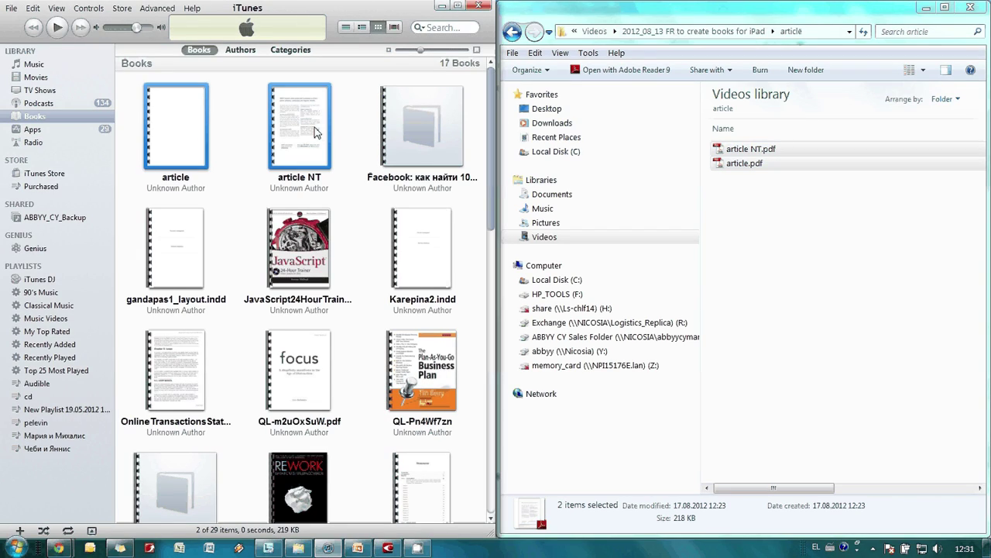